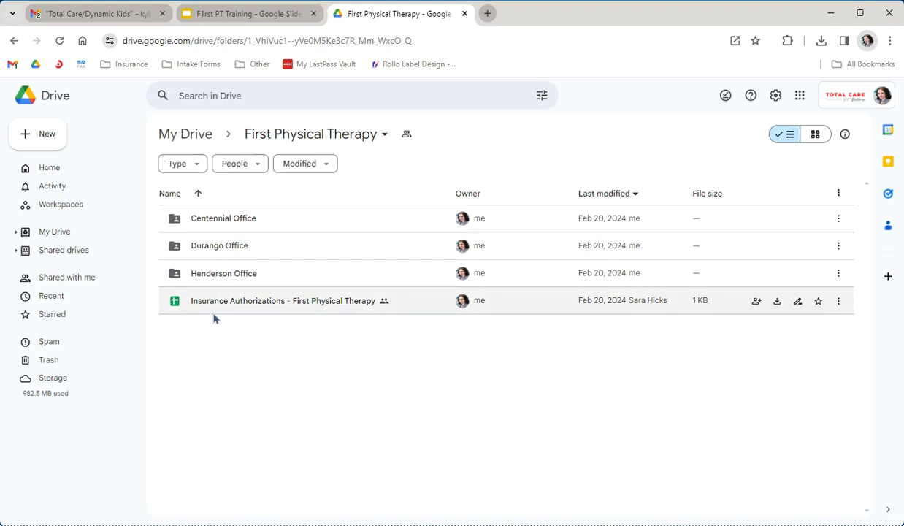
Preview the Insurance Authorizations - First Physical Therapy spreadsheet without opening it in Google Sheets, and return to the folder.
left_click(287, 310)
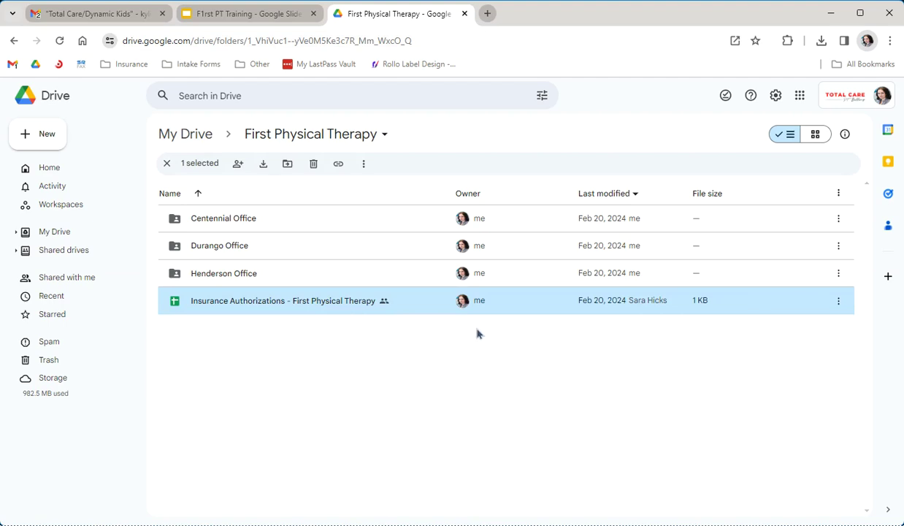
left_click(453, 330)
left_click(330, 303)
right_click(329, 306)
mouse_move(383, 317)
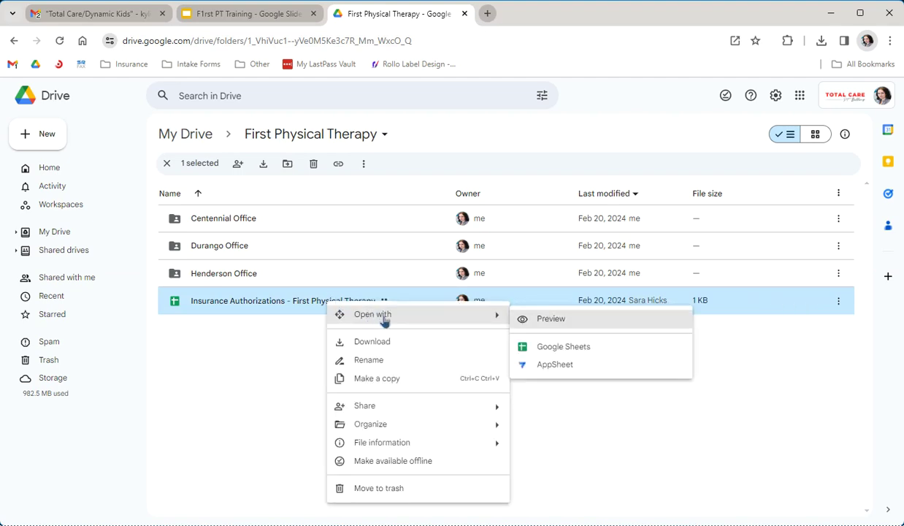
left_click(543, 322)
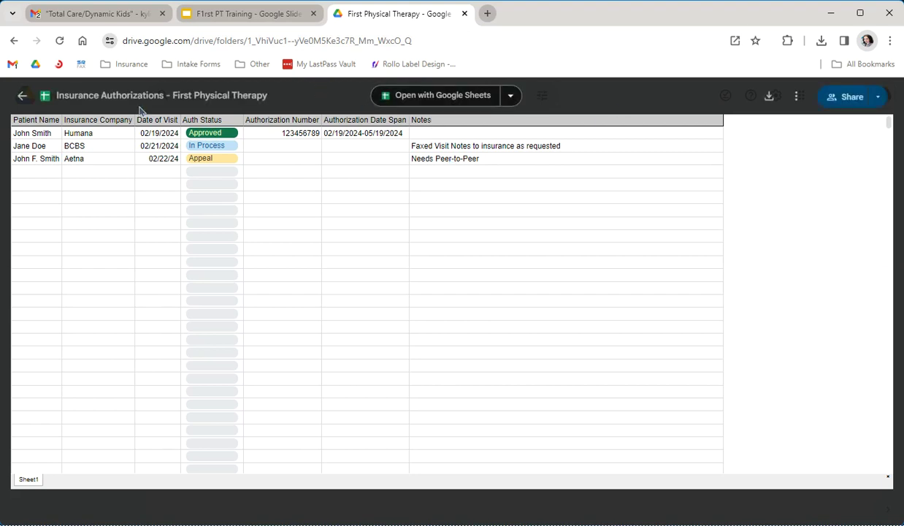
left_click(21, 100)
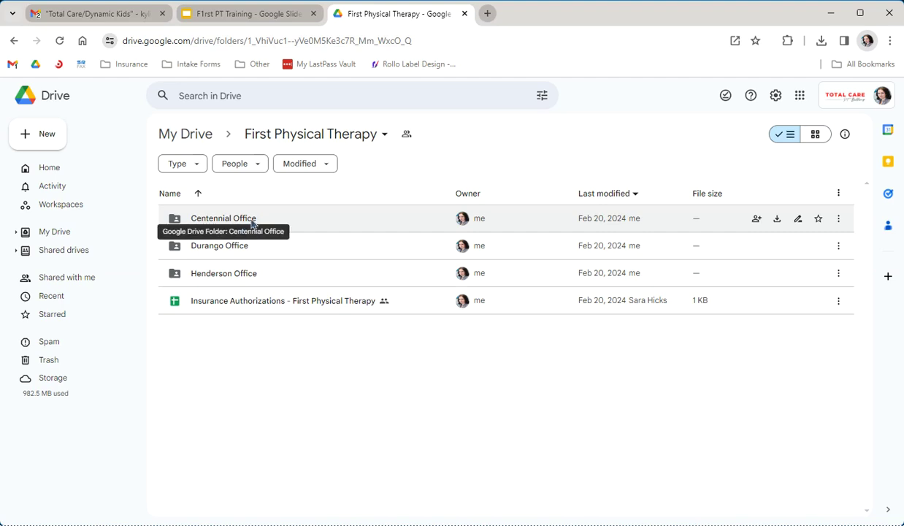
Go to the 2024 folder inside Centennial Office and view SampleEOB.pdf to check its insurer and statement date.
double_click(251, 222)
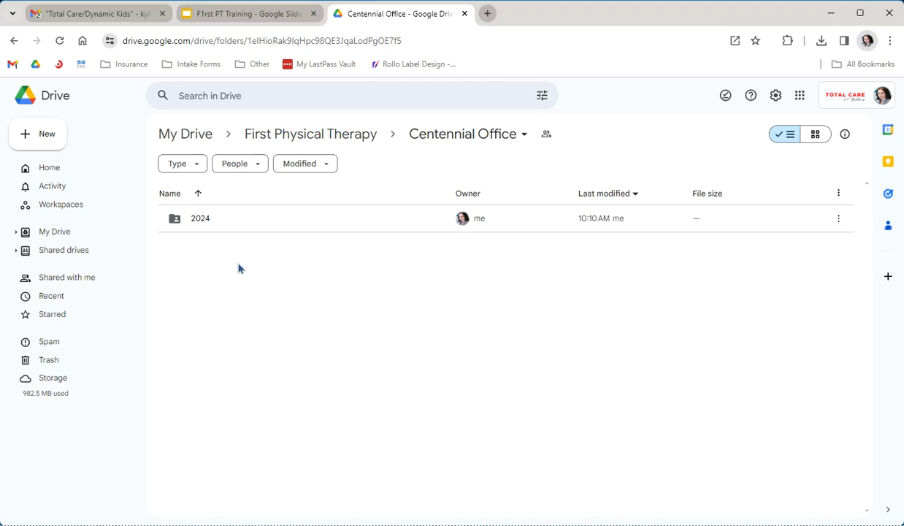
double_click(203, 229)
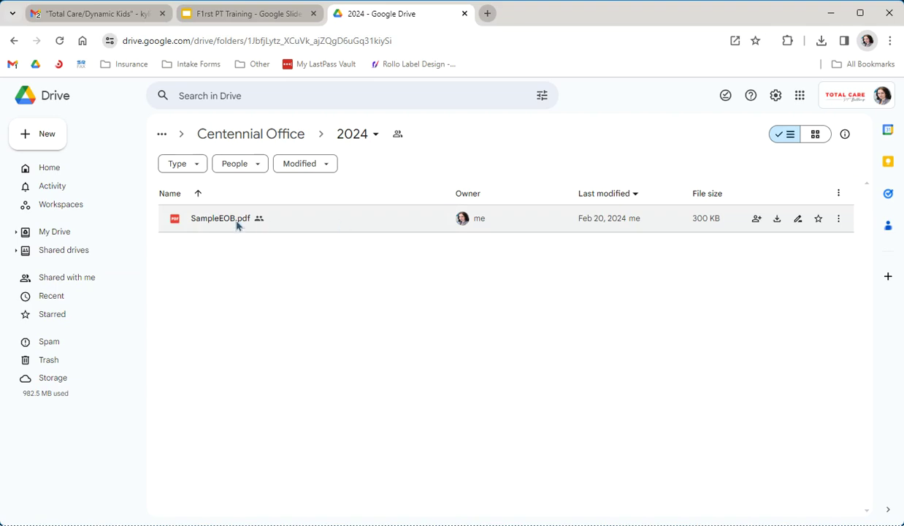
double_click(232, 222)
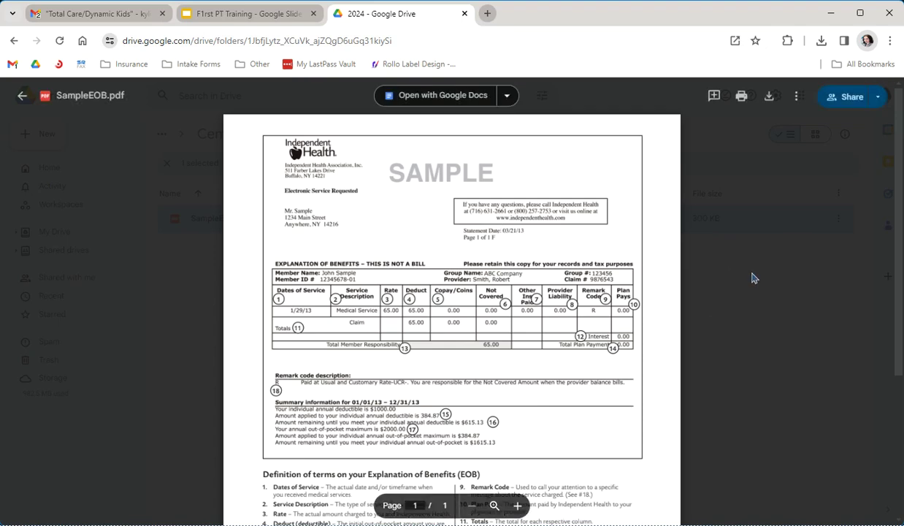
key("Escape")
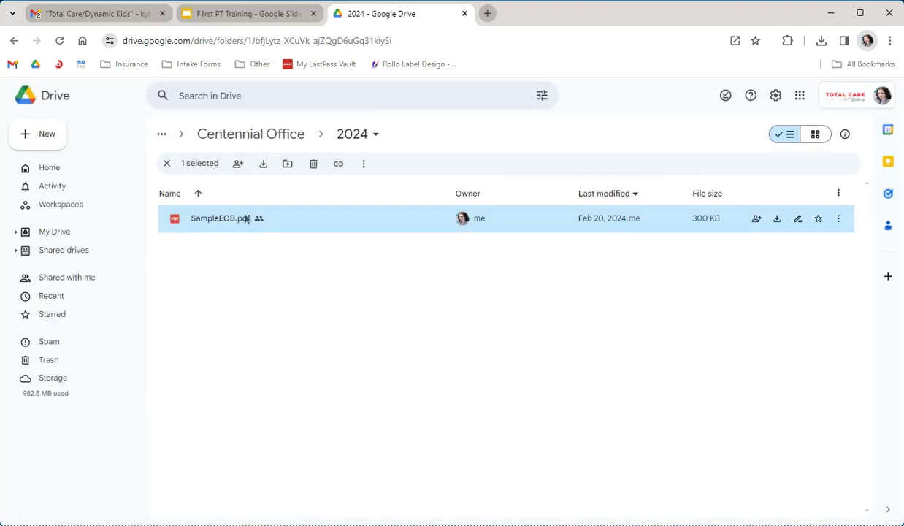
Rename SampleEOB.pdf as "Independent Health 03/21/2013.pdf" and deselect it.
right_click(254, 219)
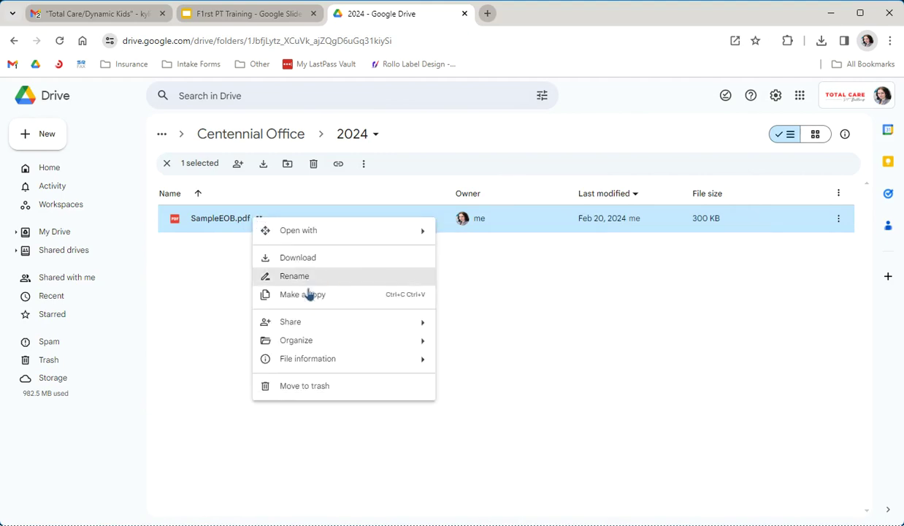
left_click(303, 278)
type("Indepen")
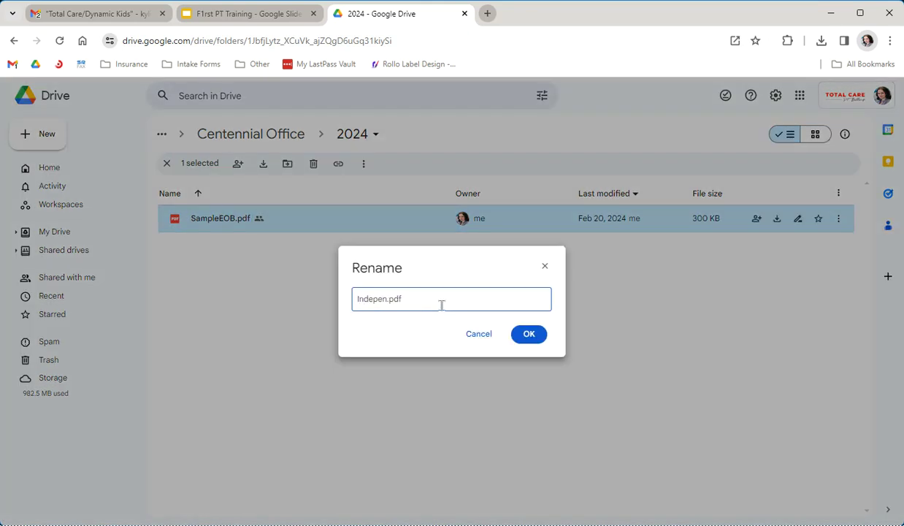
type("dent")
type(" Health ")
type("03/21/20")
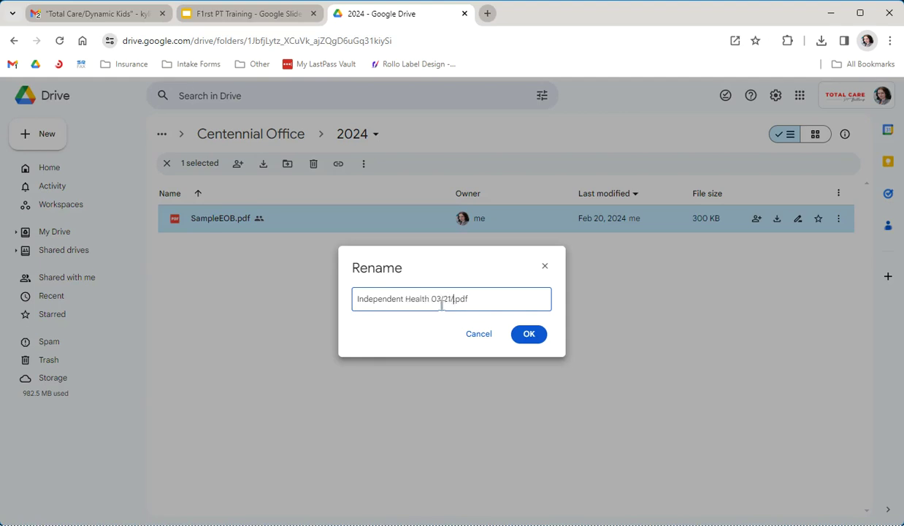
type("13")
left_click(531, 335)
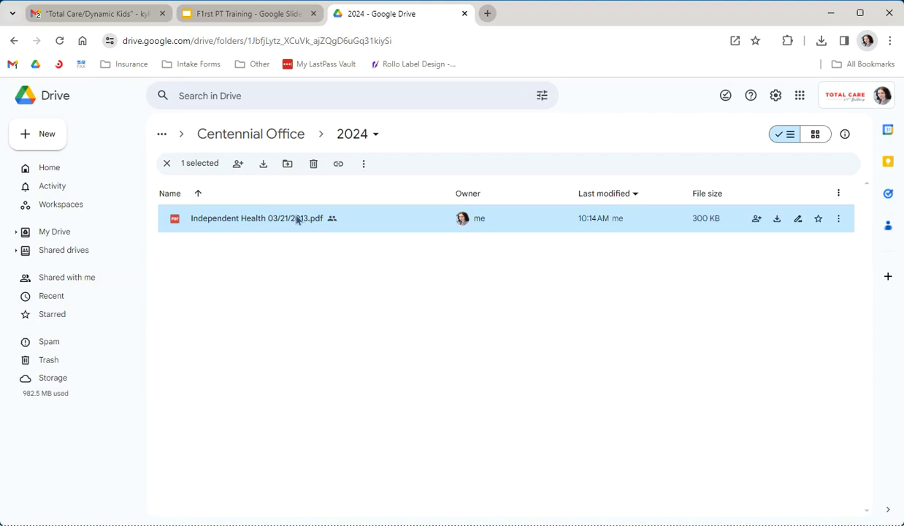
left_click(252, 243)
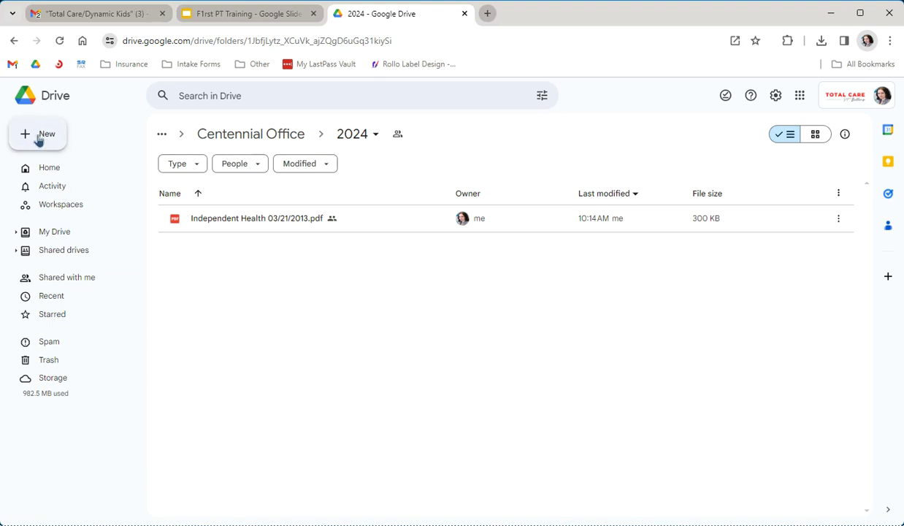
Upload sample-evidence-of-benefits-eob.pdf from the Downloads folder into the 2024 folder and dismiss the upload notice.
left_click(38, 137)
left_click(63, 165)
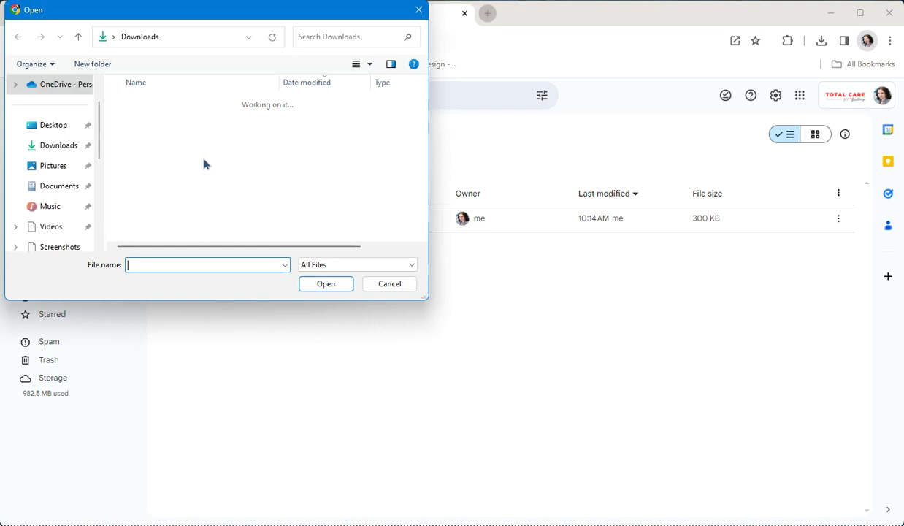
scroll(211, 161, "down", 3)
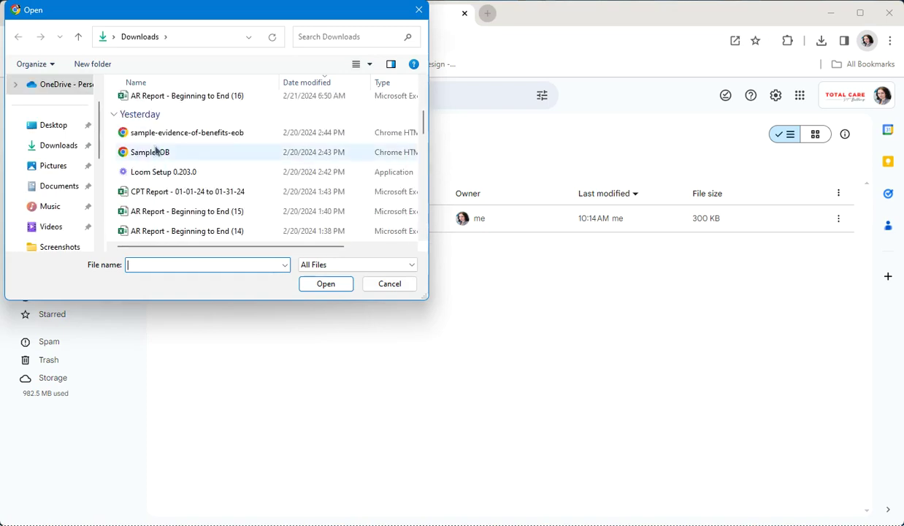
key("Escape")
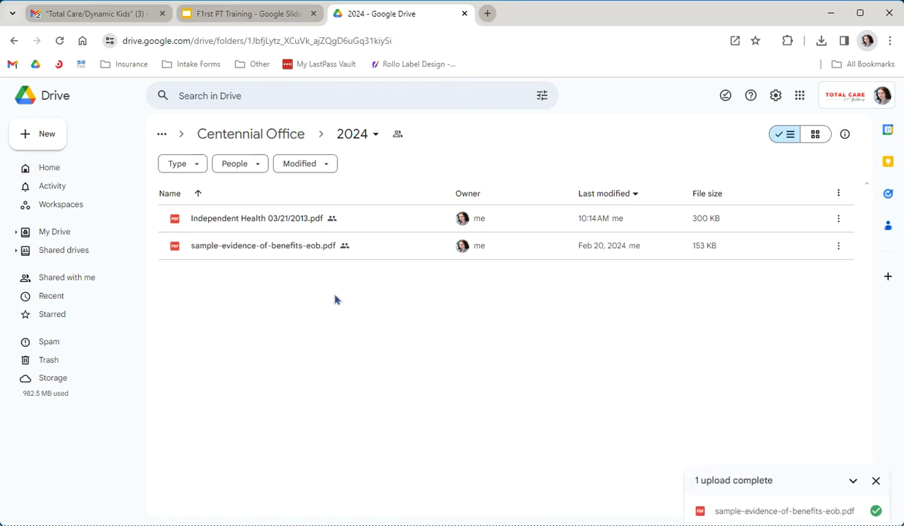
left_click(876, 481)
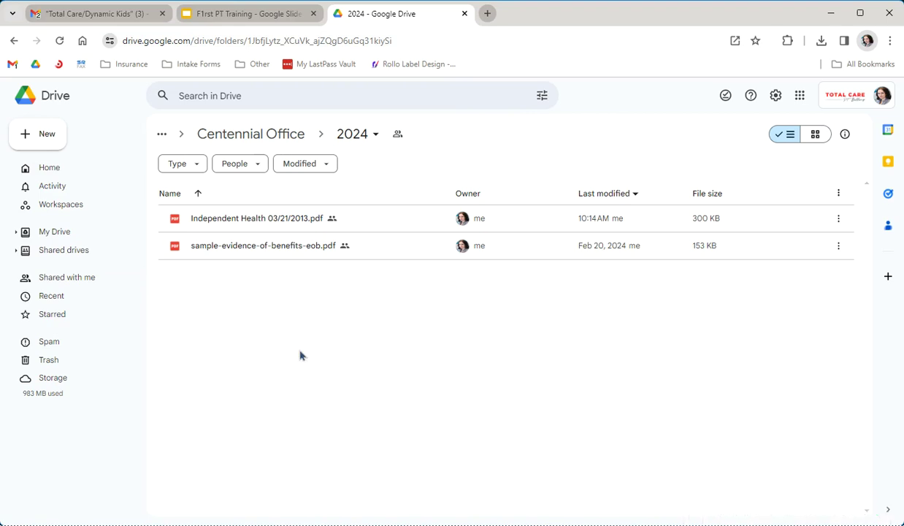
View sample-evidence-of-benefits-eob.pdf to check its insurer and issue date, and close the preview.
right_click(259, 250)
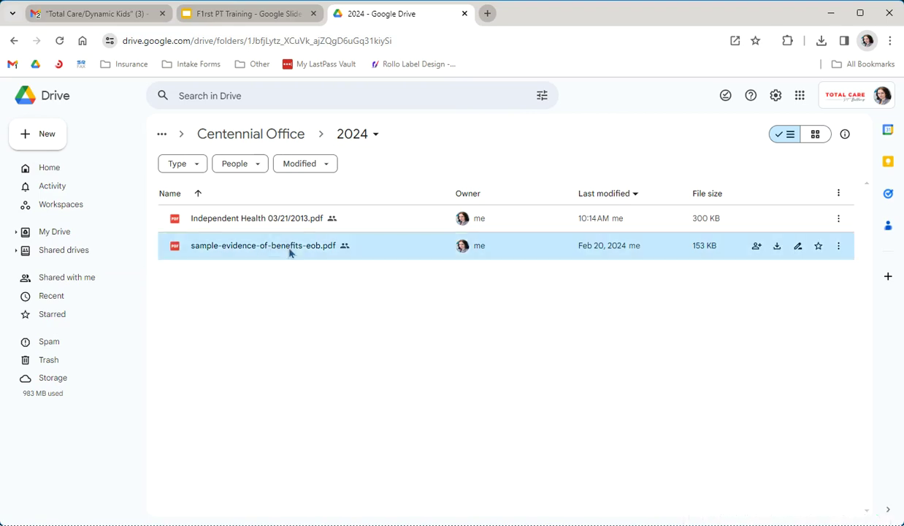
left_click(216, 275)
left_click(249, 251)
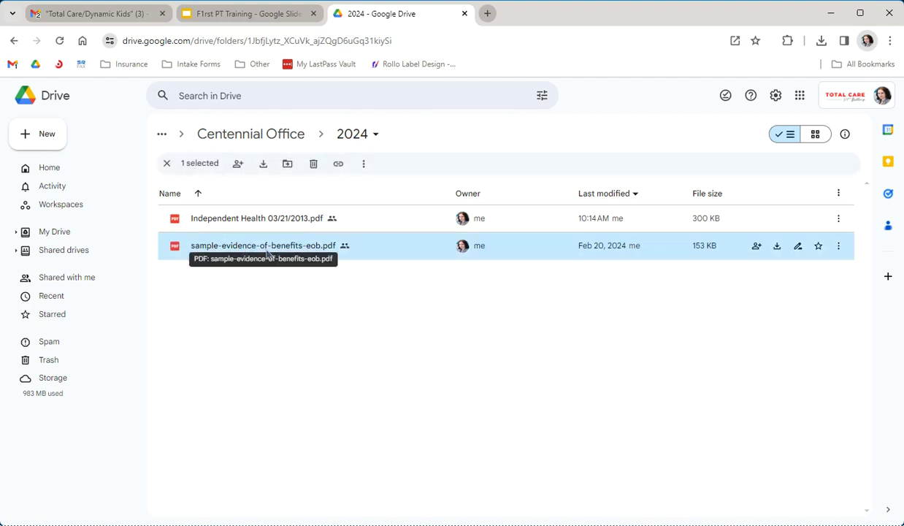
double_click(355, 256)
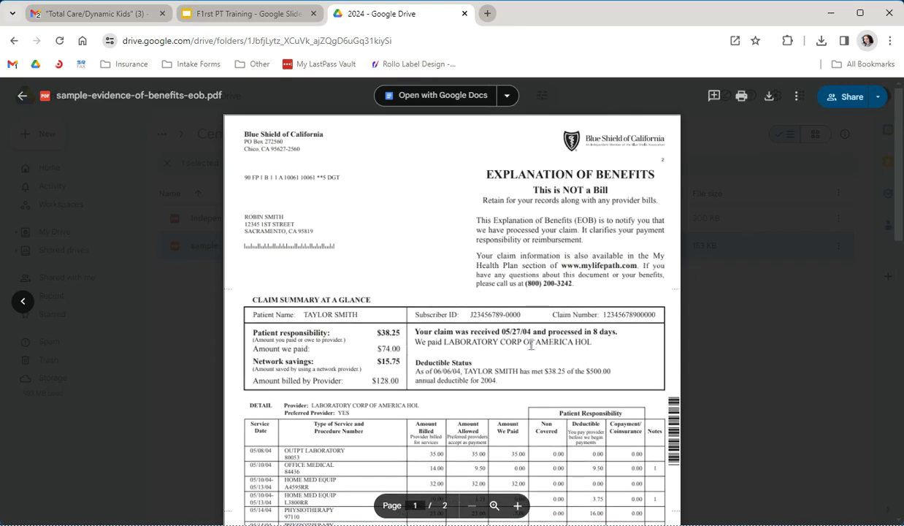
scroll(511, 351, "down", 4)
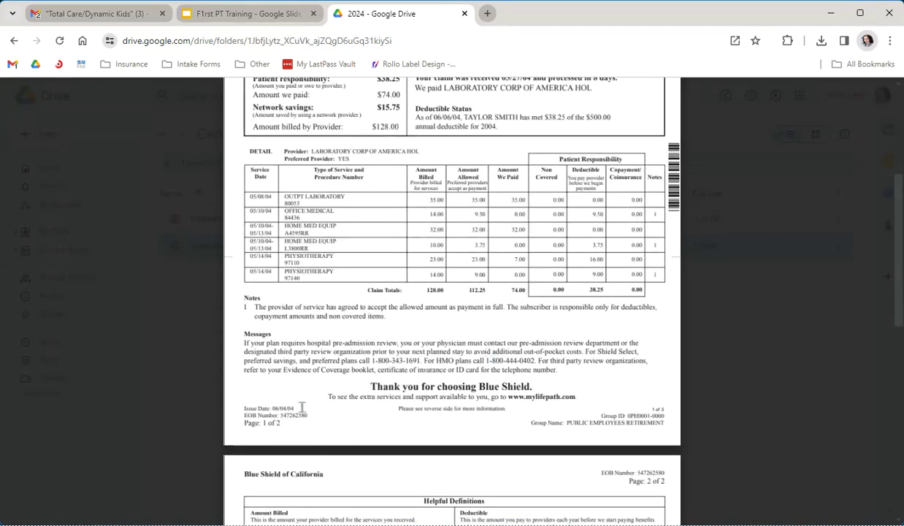
key("Escape")
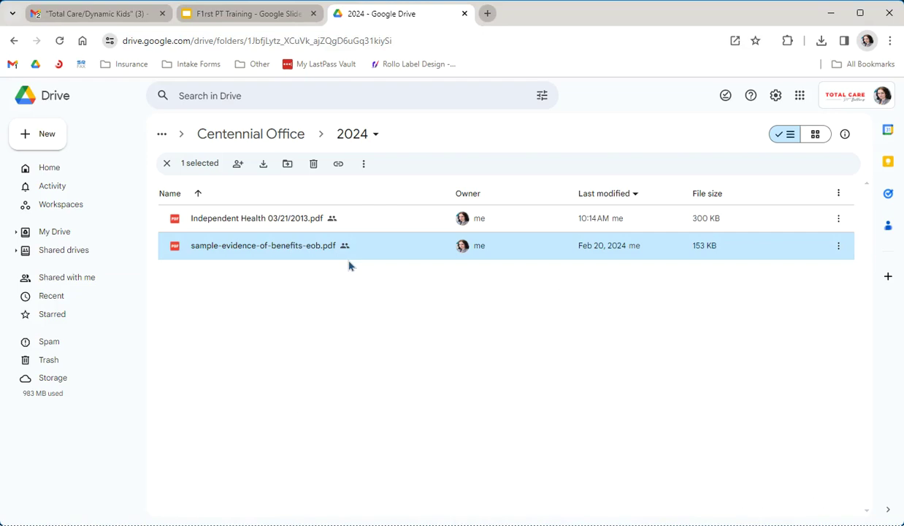
Rename sample-evidence-of-benefits-eob.pdf as "BCBS 06/04/04.pdf".
right_click(294, 248)
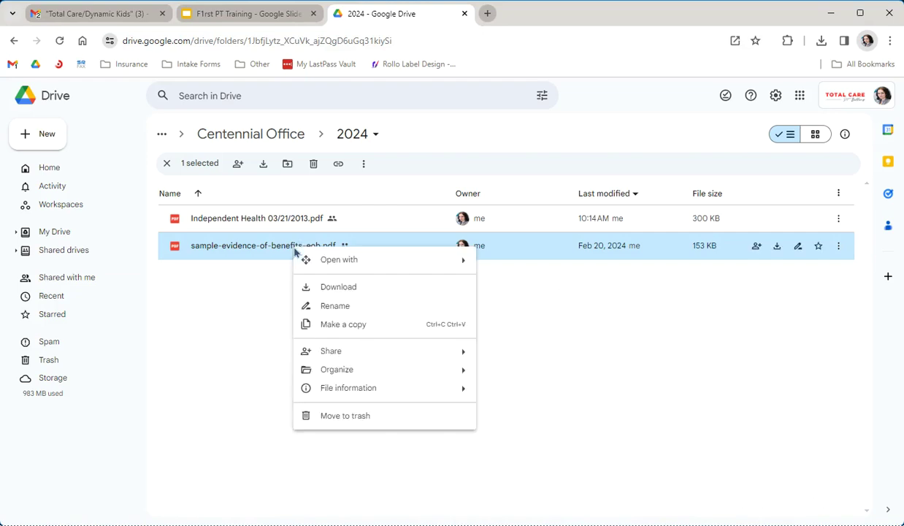
left_click(349, 308)
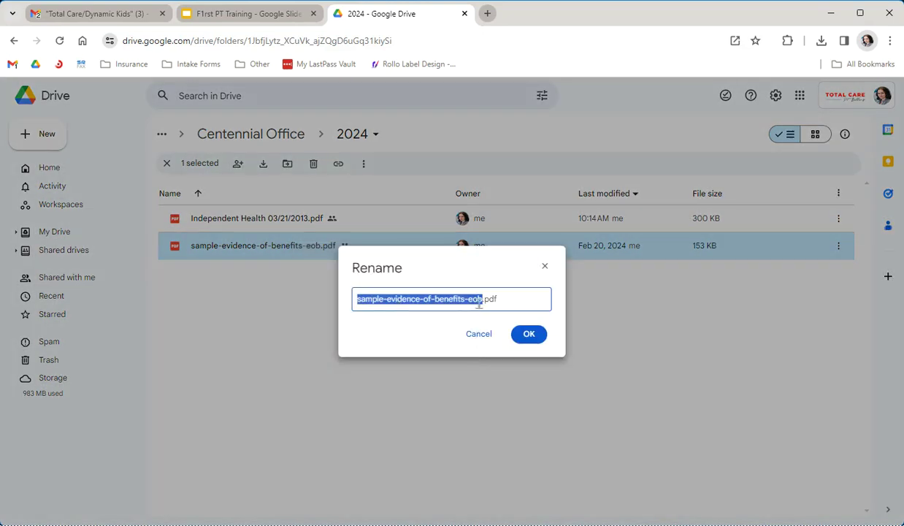
key("BackSpace")
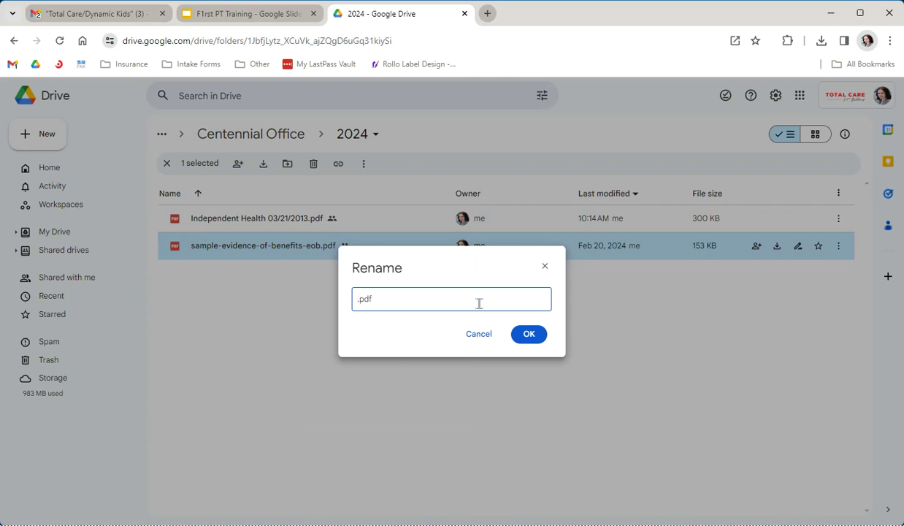
type("BC")
type("CBS 06/04/04")
left_click(527, 336)
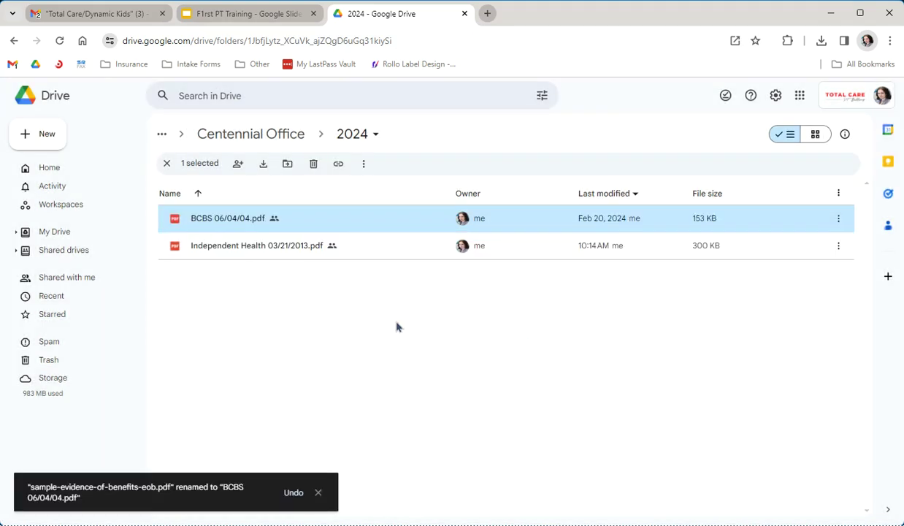